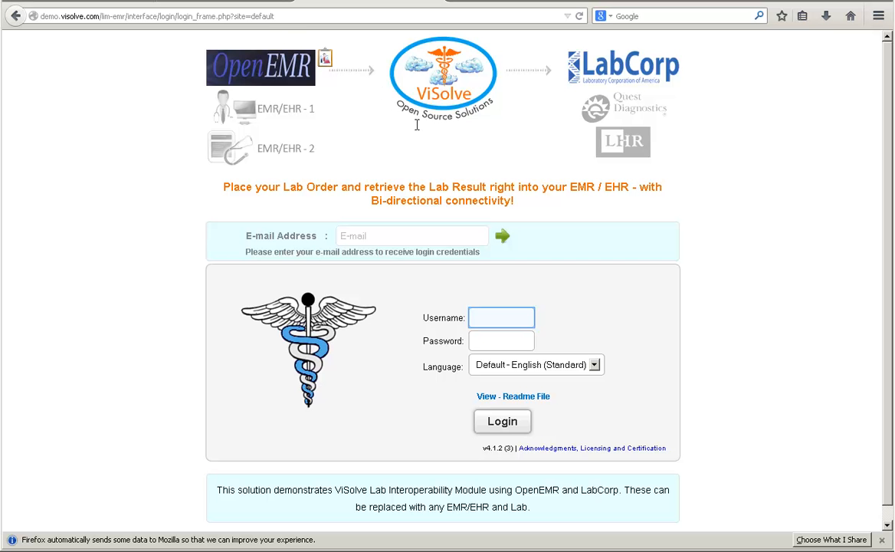
left_click(485, 318)
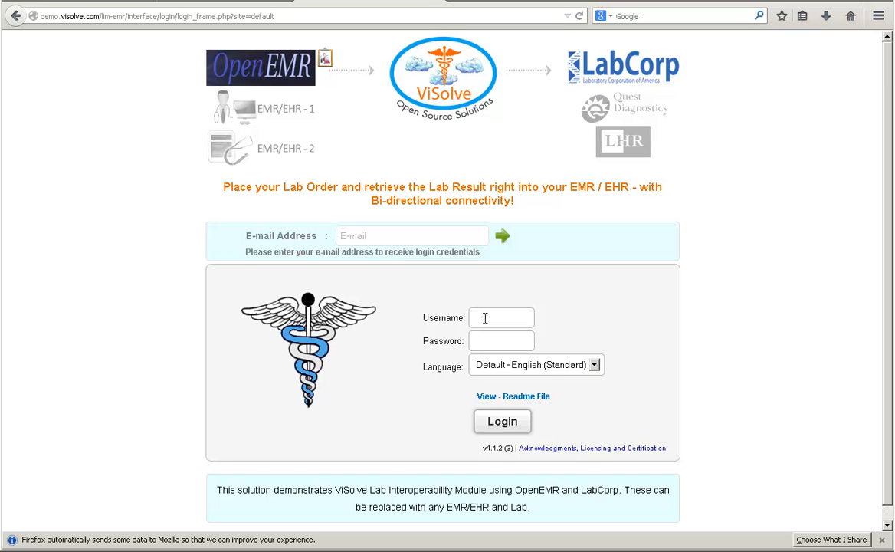
type("lisa")
key("Tab")
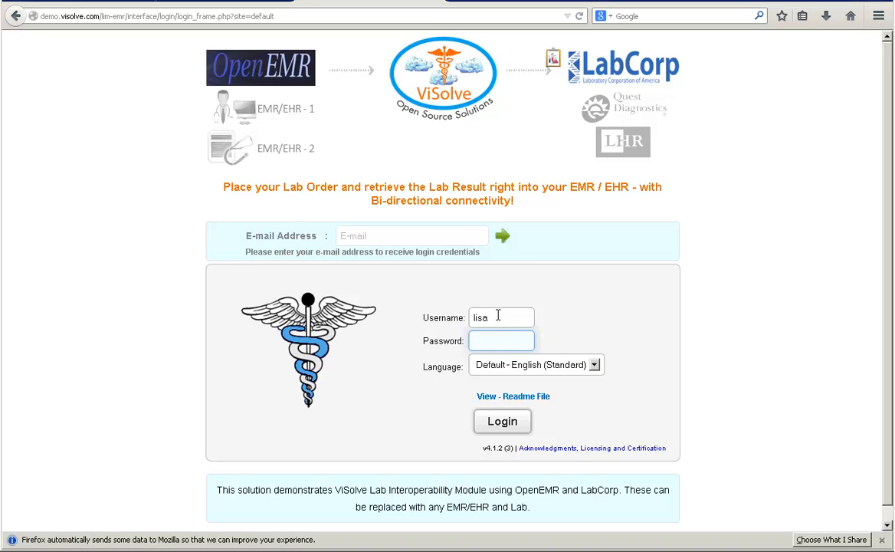
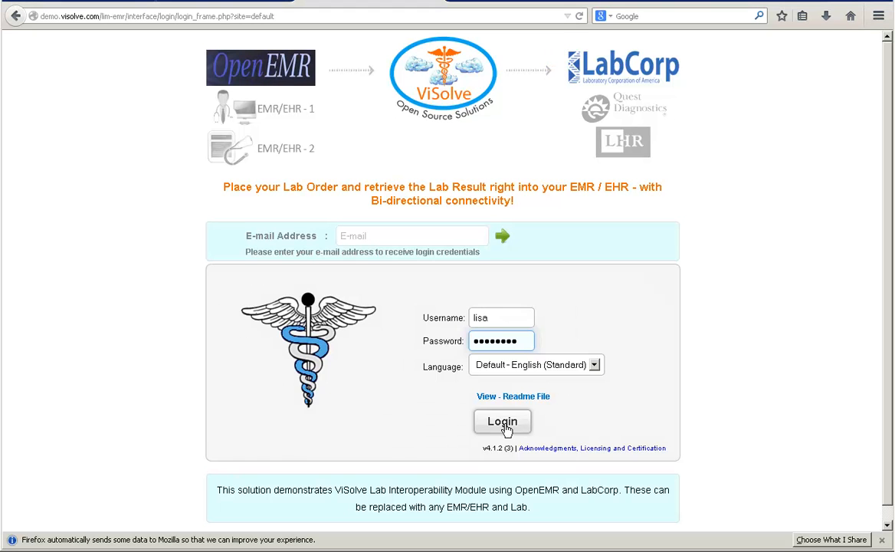
left_click(506, 425)
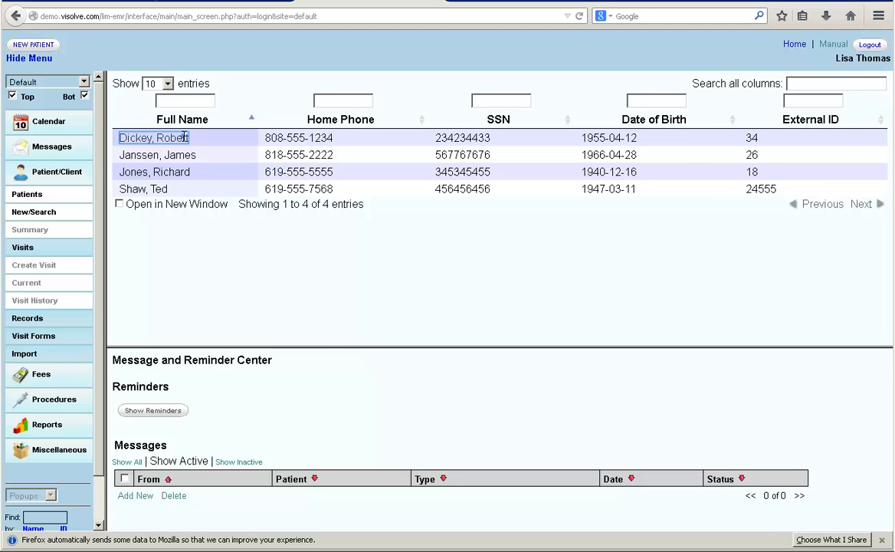
left_click(182, 138)
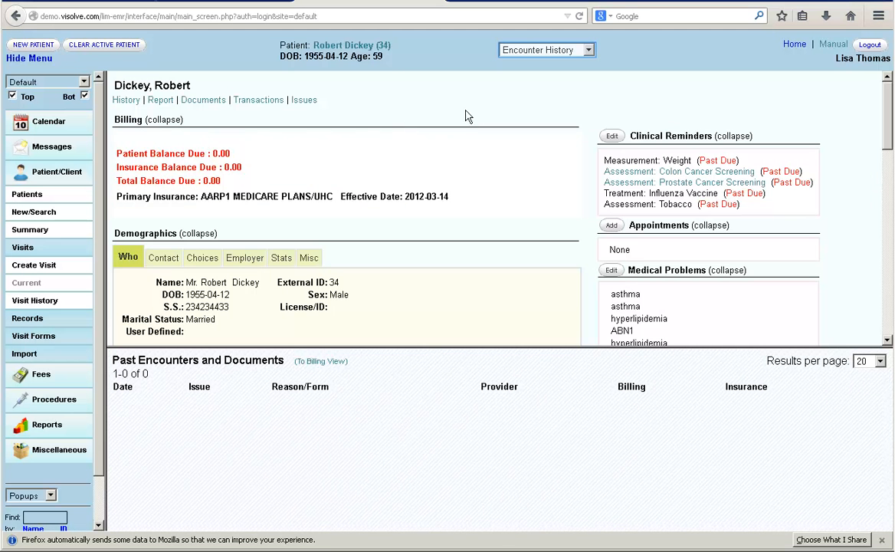
Step: Start a New Encounter with reason Fever, Visit Category New Patient, linked to the 2014-03-01 ABN issue
left_click(541, 53)
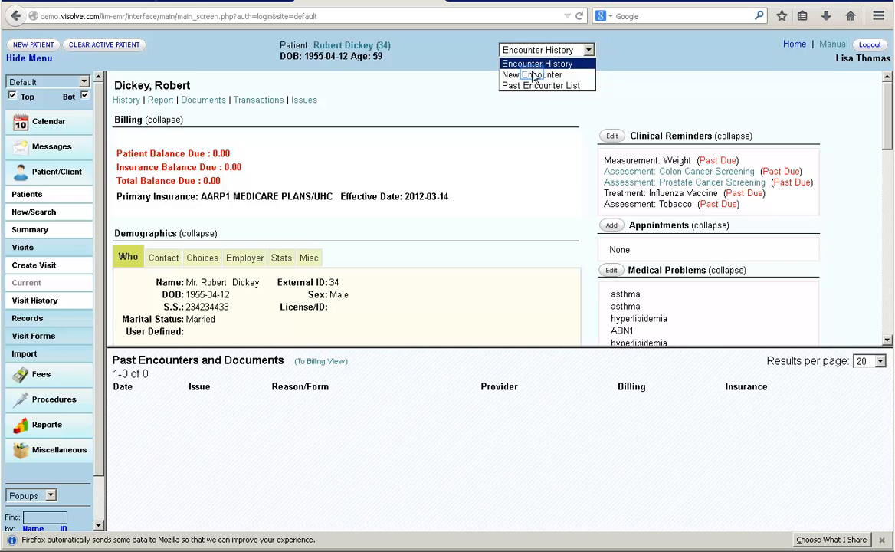
left_click(531, 74)
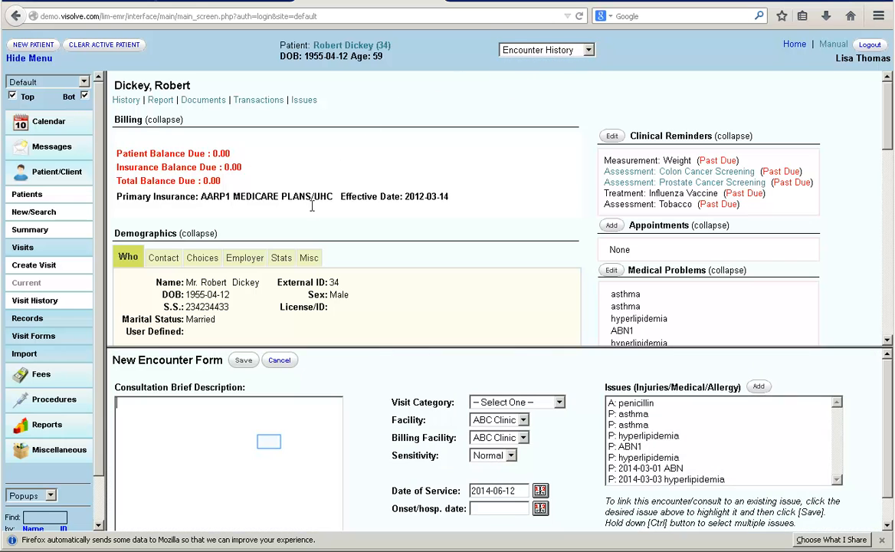
type("Fever")
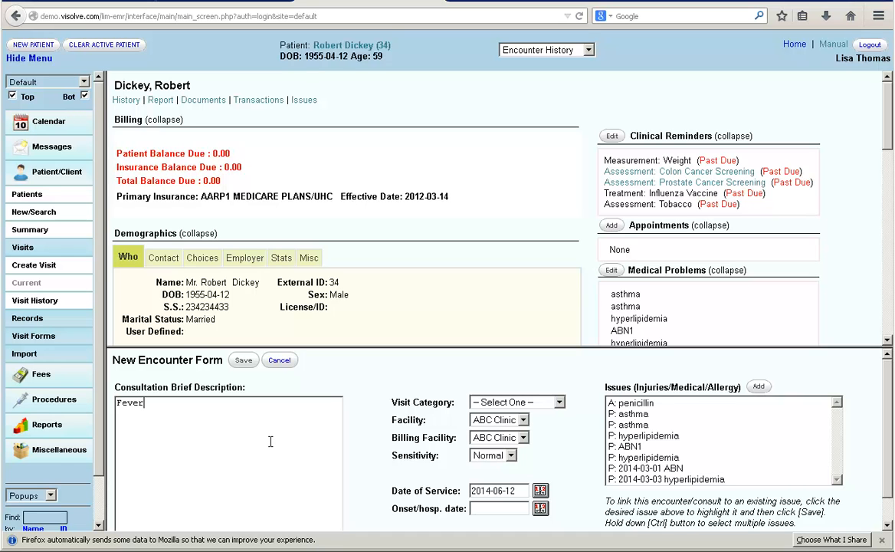
key("Tab")
left_click(516, 407)
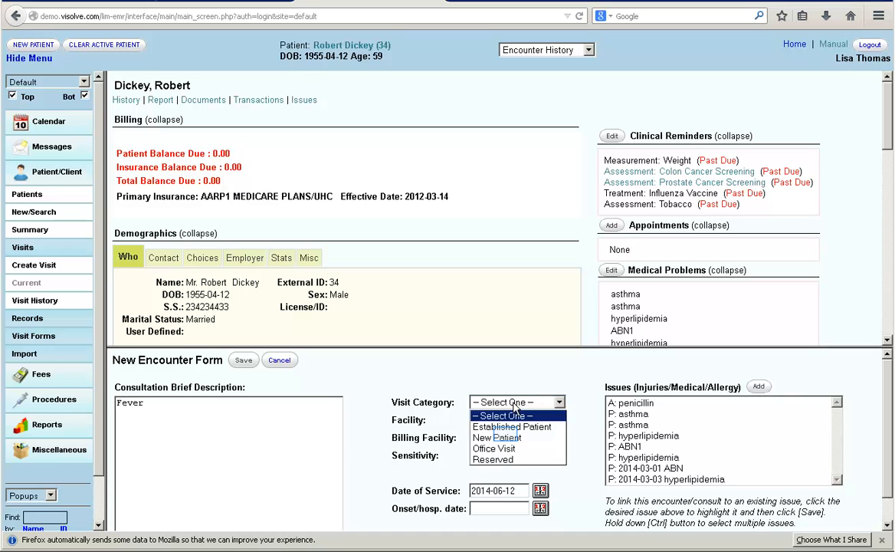
left_click(502, 438)
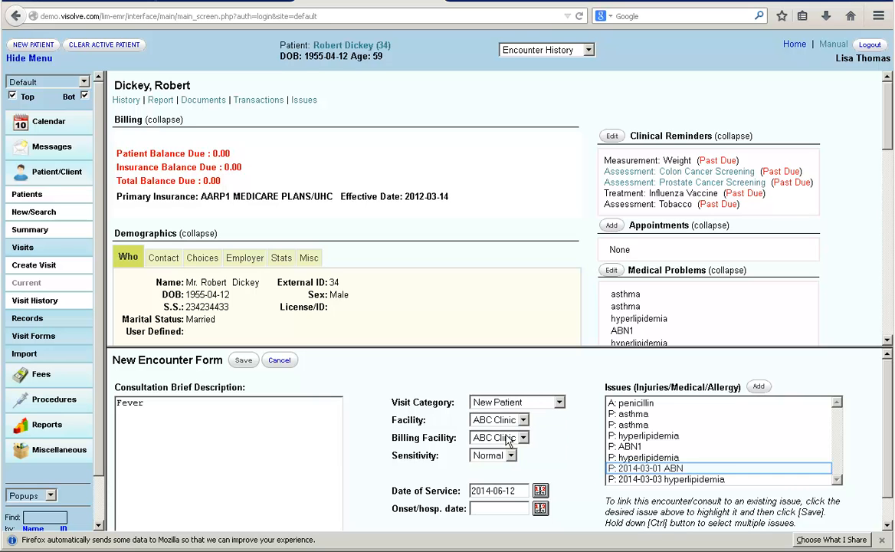
left_click(615, 470)
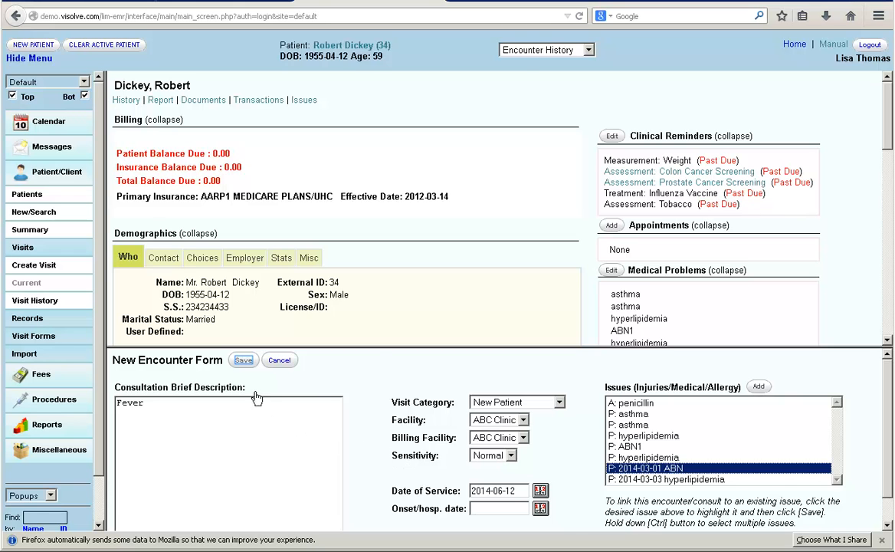
Step: Save the encounter and start an Administrative Procedure Order for it
left_click(242, 360)
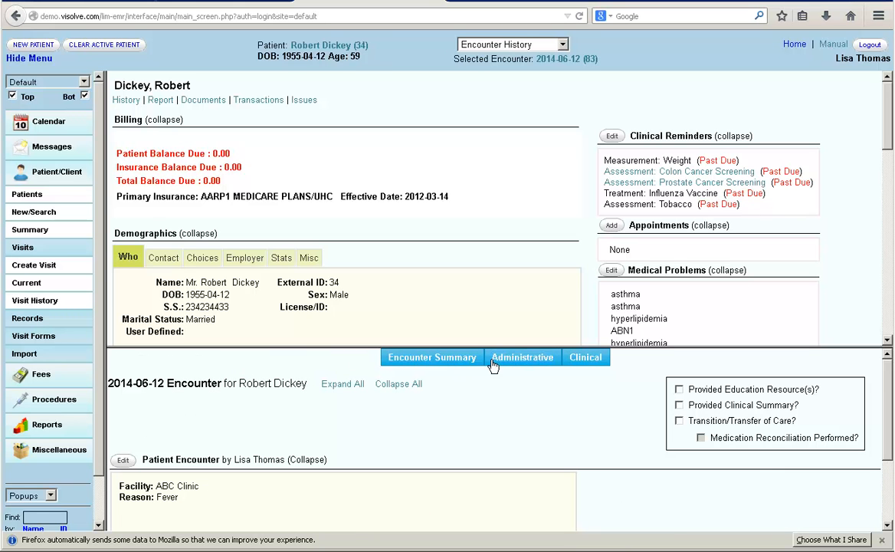
left_click(523, 365)
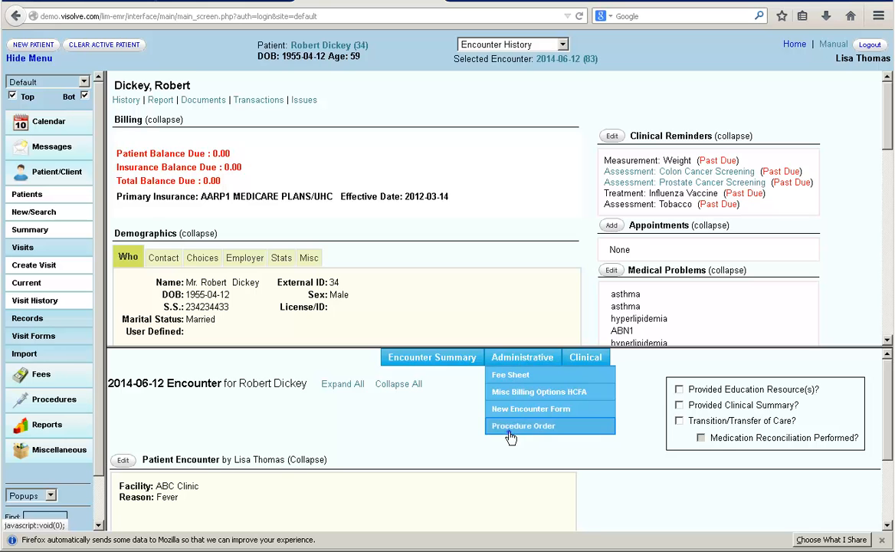
left_click(524, 425)
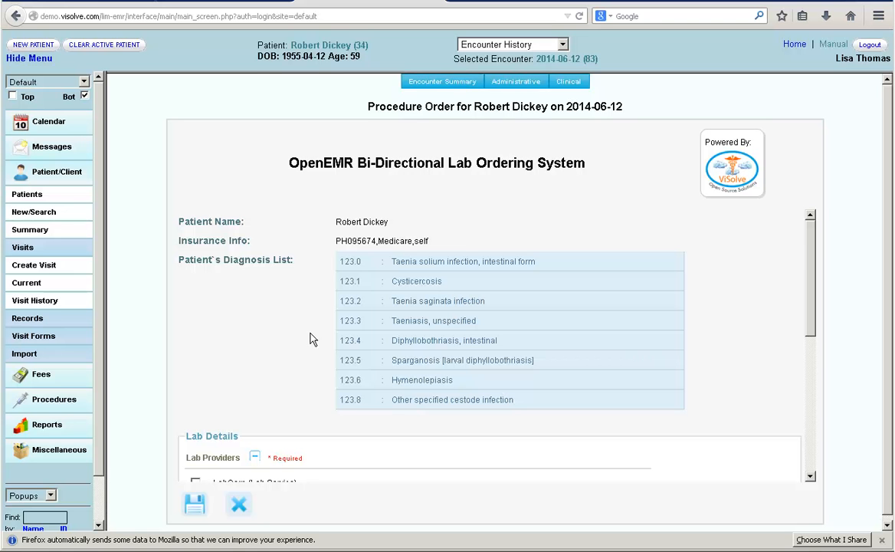
scroll(312, 338, "down", 1)
scroll(313, 339, "down", 1)
scroll(313, 339, "down", 1)
scroll(313, 339, "down", 1)
scroll(311, 339, "down", 1)
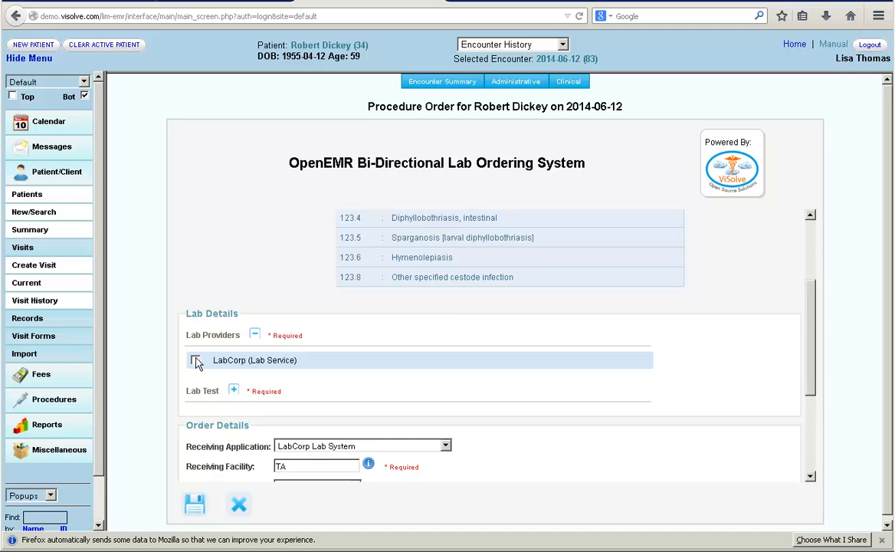
Step: Choose LabCorp as lab provider and order Glucose, Serum and Creatine+Creatinine, 24-Hr Ur tests
left_click(195, 361)
scroll(449, 323, "down", 2)
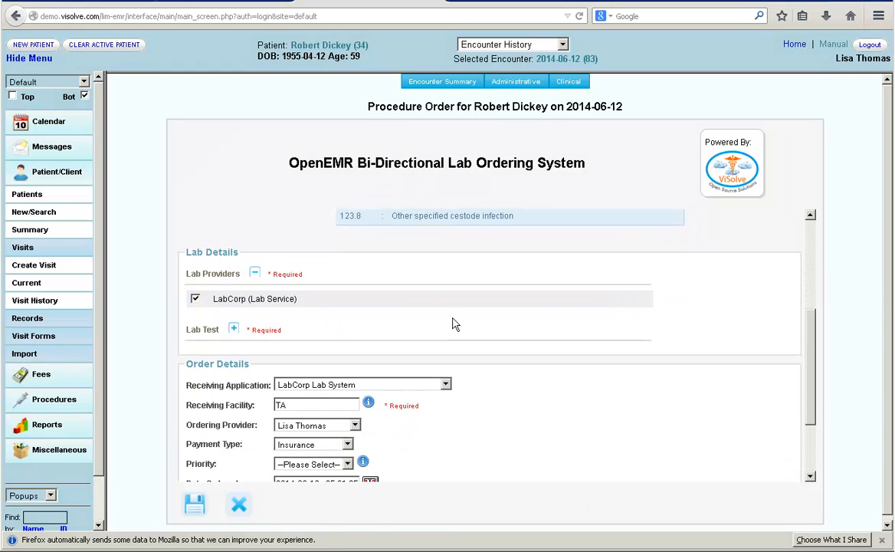
left_click(234, 328)
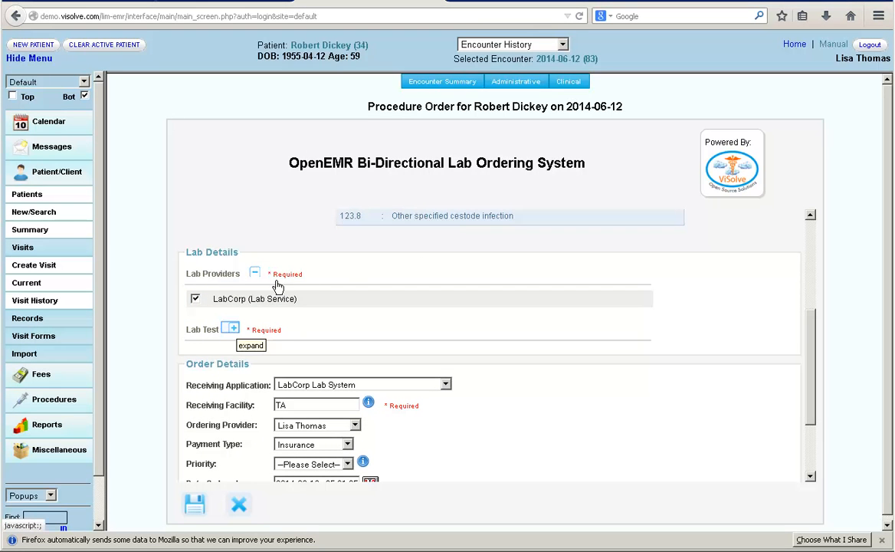
left_click(232, 328)
scroll(321, 343, "down", 1)
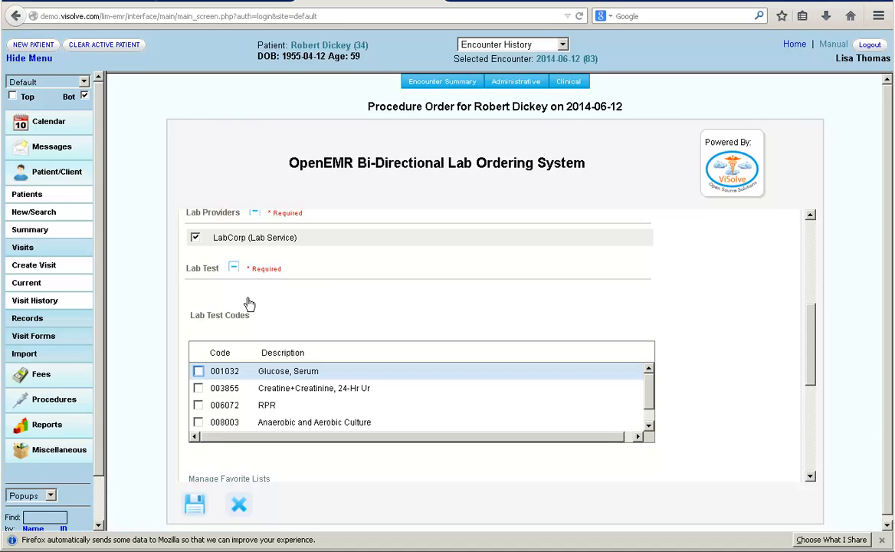
left_click(198, 372)
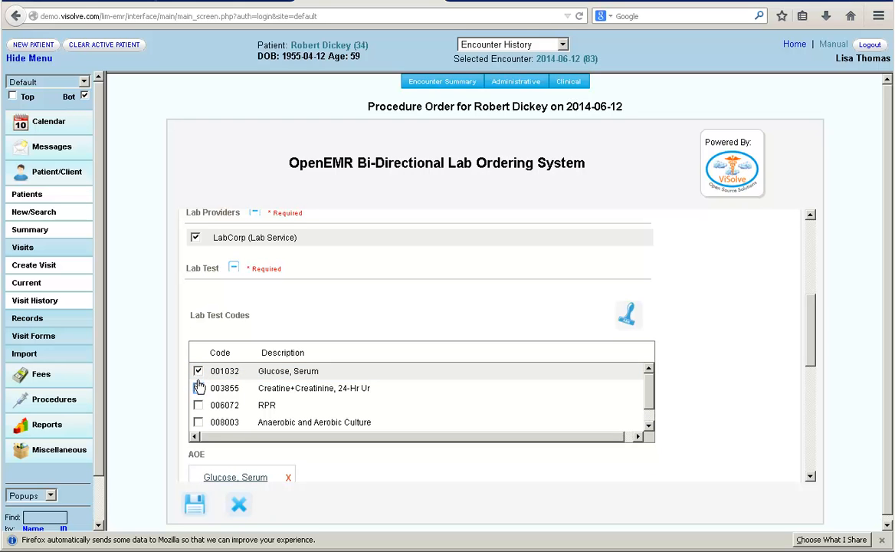
left_click(198, 388)
scroll(495, 310, "down", 1)
scroll(494, 310, "down", 1)
scroll(494, 311, "down", 1)
scroll(495, 310, "down", 1)
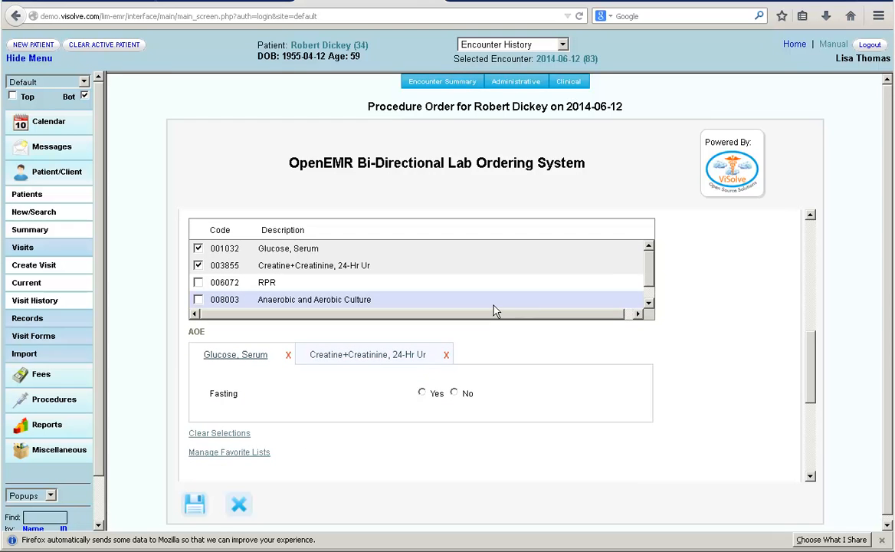
scroll(495, 310, "down", 1)
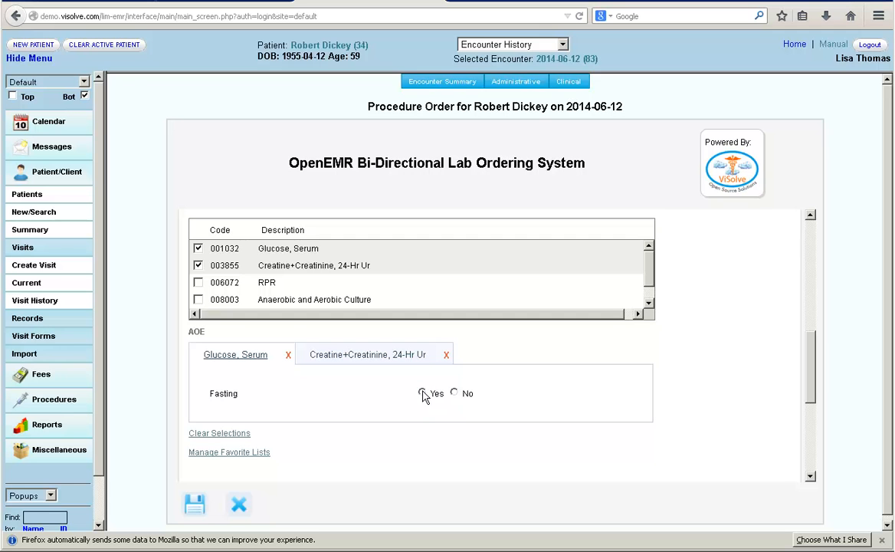
Step: Answer the AOE questions: patient fasting, and collection urine volume 20 for the creatinine test
key("shift+Tab")
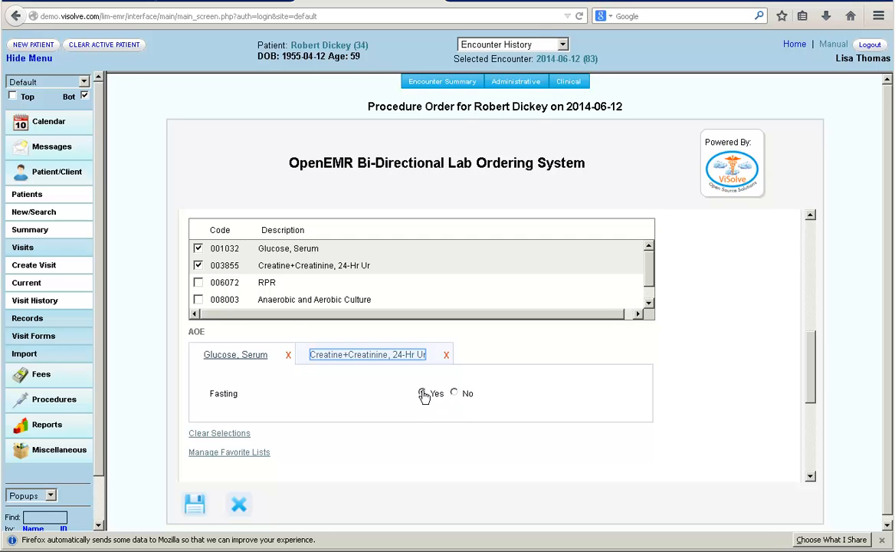
left_click(423, 393)
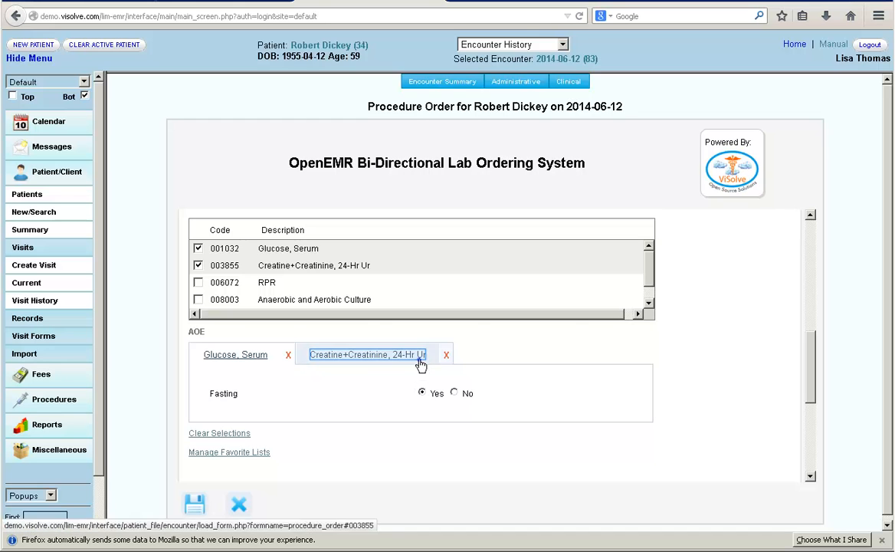
left_click(421, 365)
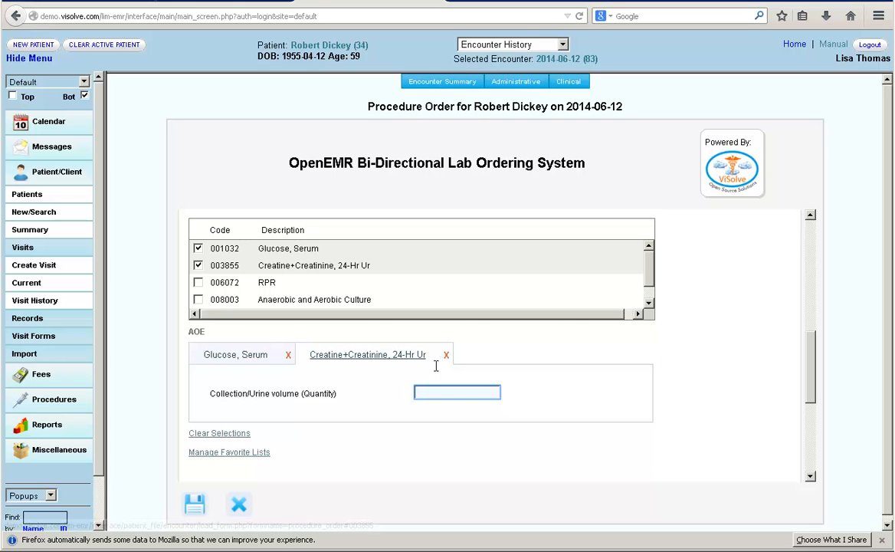
type("20")
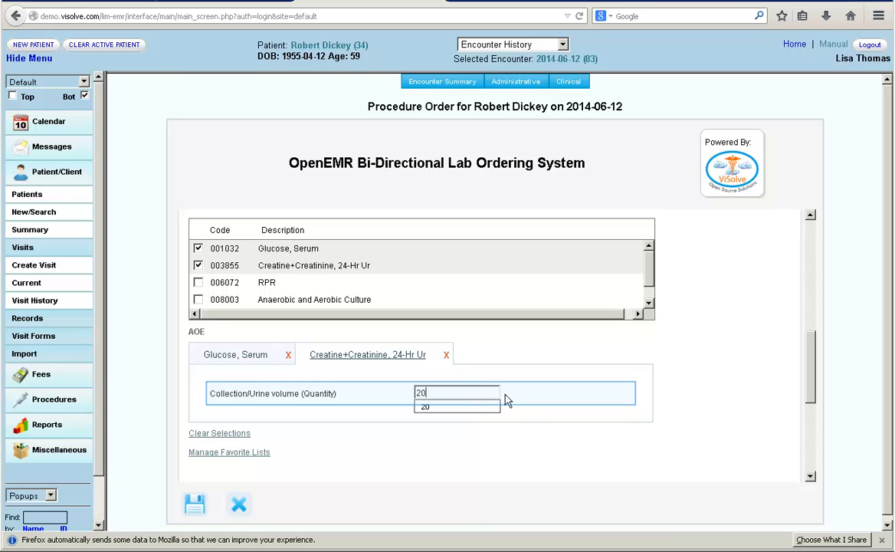
left_click(534, 412)
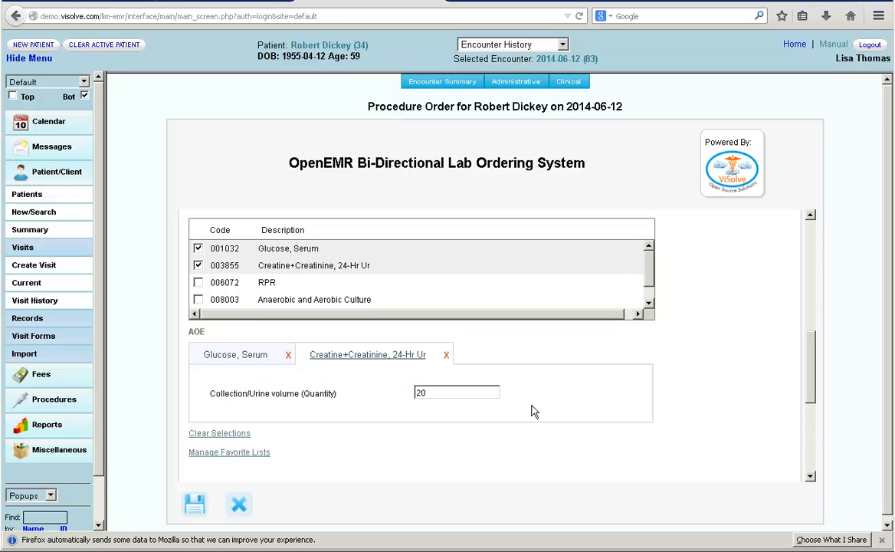
scroll(534, 411, "down", 2)
scroll(533, 411, "down", 2)
scroll(529, 412, "down", 1)
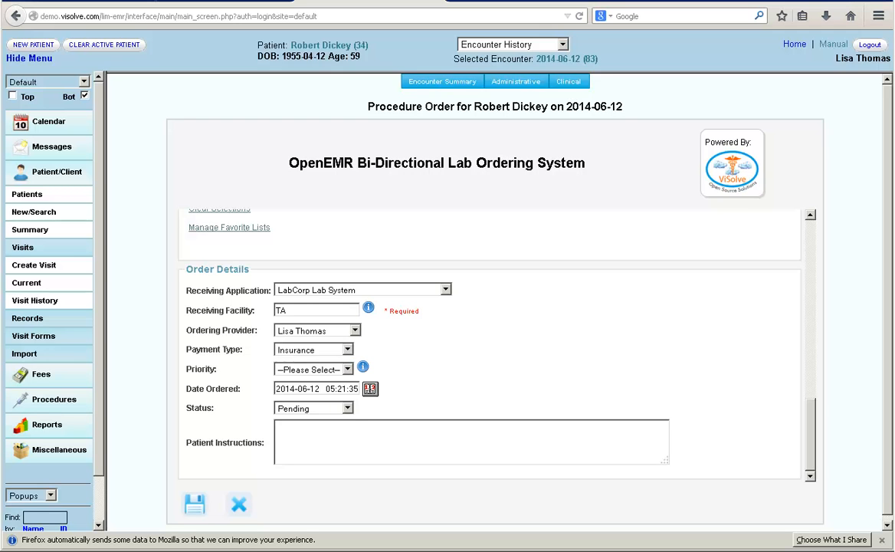
Step: Set the order priority to STAT in Order Details
key("alt+Down")
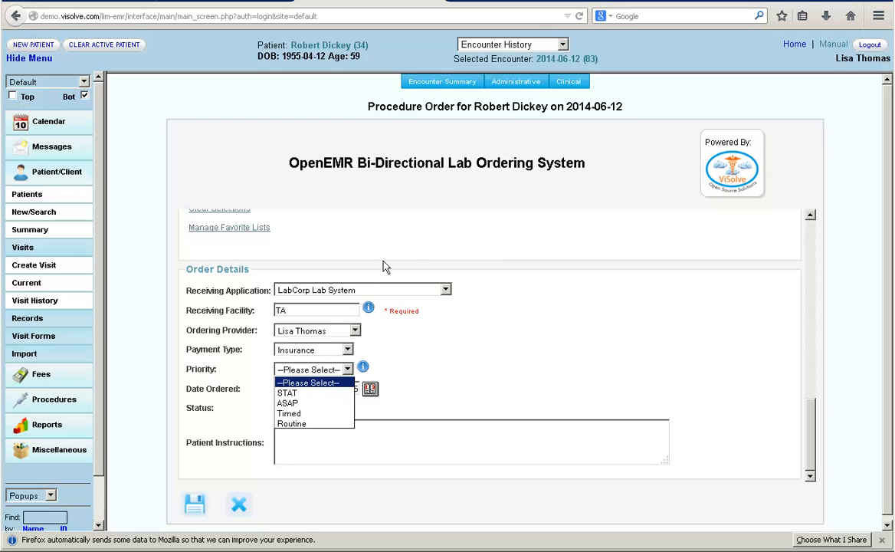
left_click(293, 393)
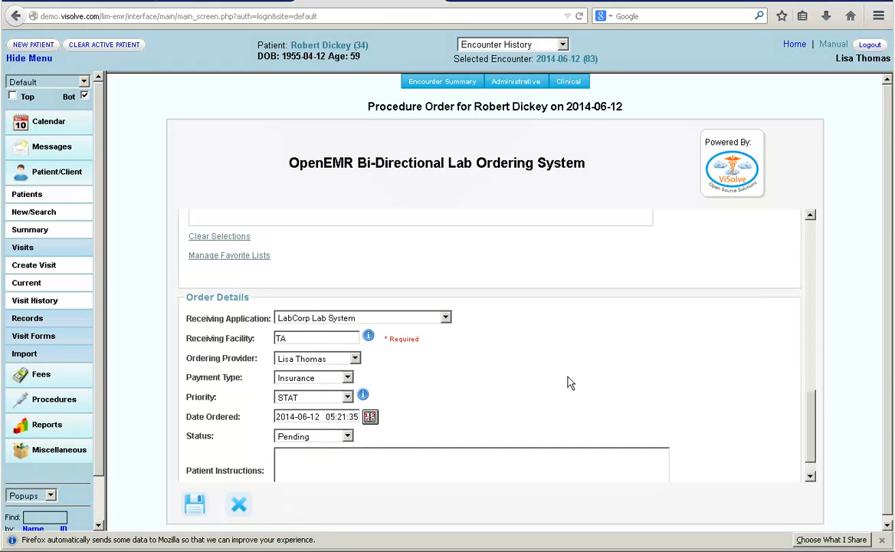
scroll(570, 382, "up", 5)
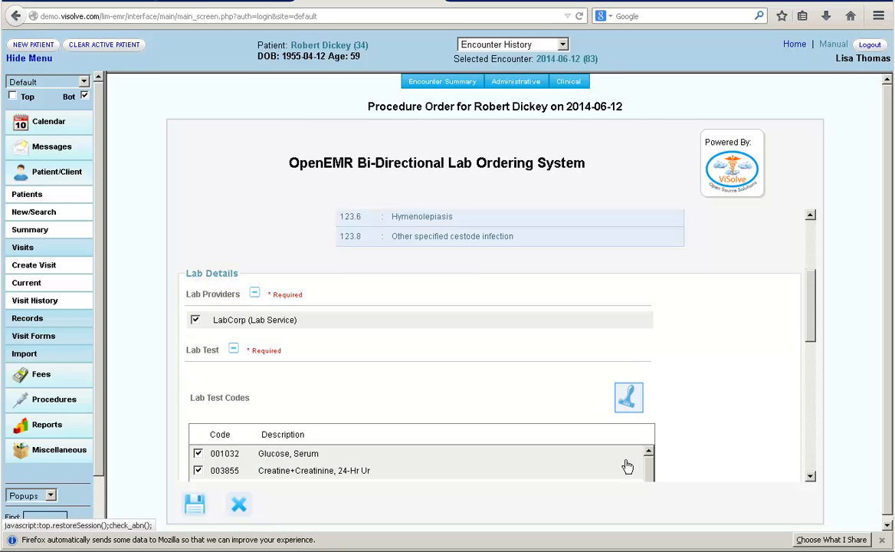
Step: Run the ABN check on the test codes, review the ABN notice PDF, and return to the order form
left_click(626, 396)
left_click(627, 395)
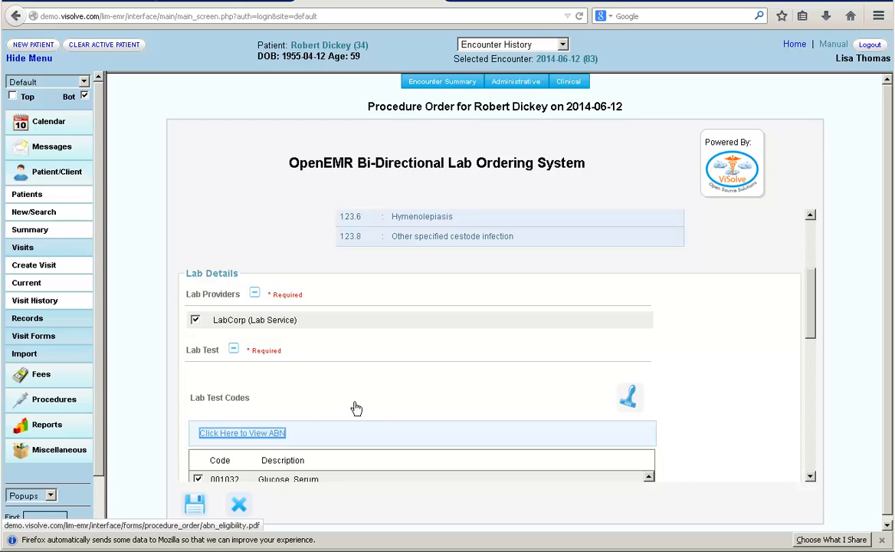
left_click(278, 437)
left_click(278, 437)
scroll(714, 396, "down", 1)
scroll(713, 395, "down", 4)
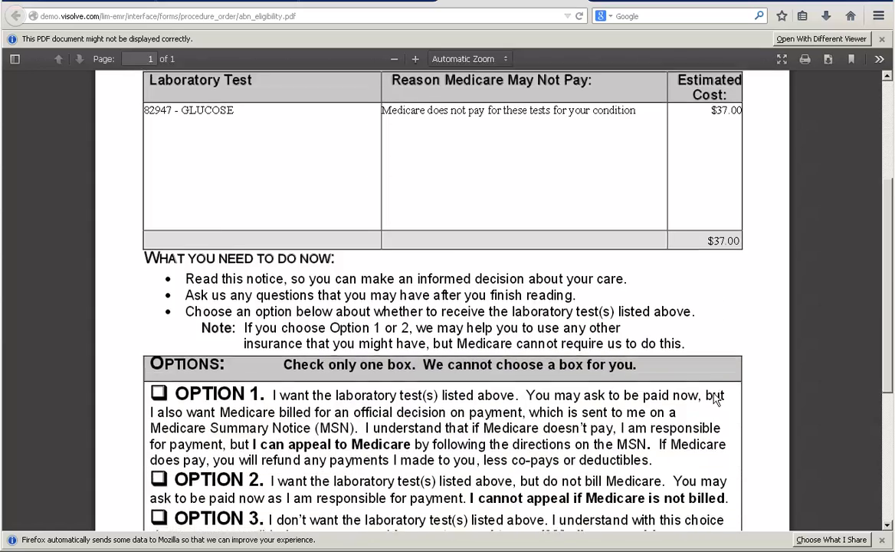
scroll(714, 397, "down", 2)
scroll(714, 397, "down", 3)
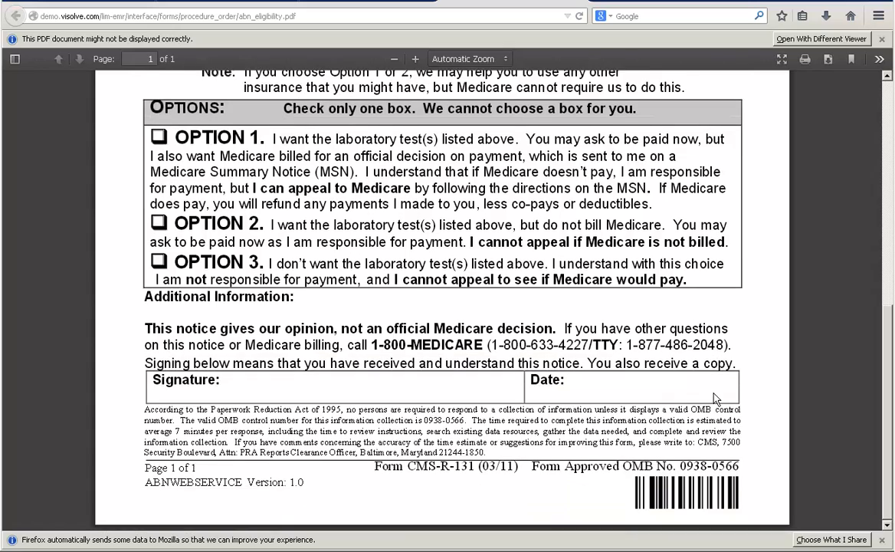
left_click(16, 15)
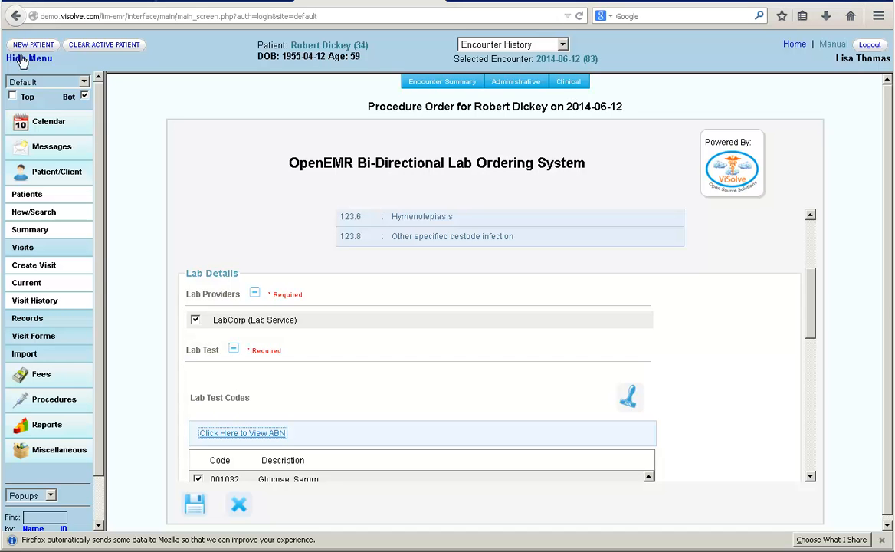
Step: Save the lab order, confirm, and send it to LabCorp from the encounter summary
left_click(195, 502)
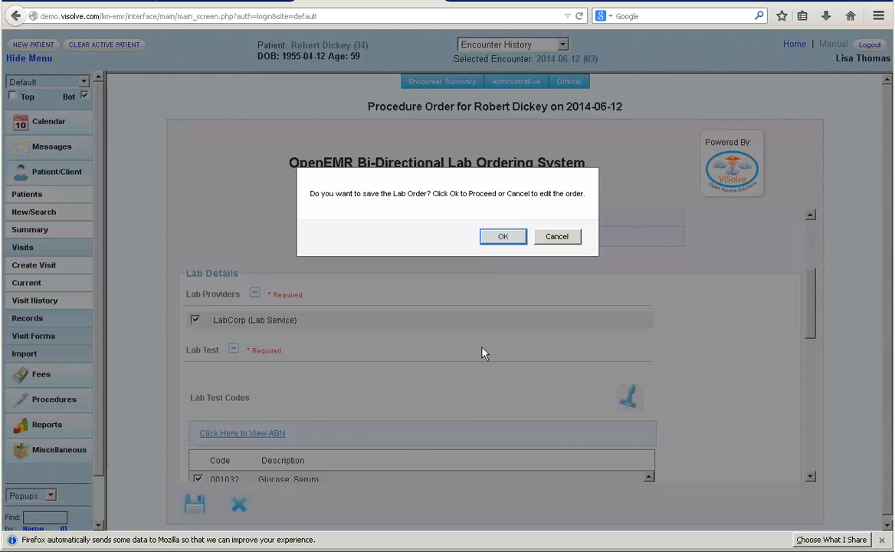
left_click(503, 236)
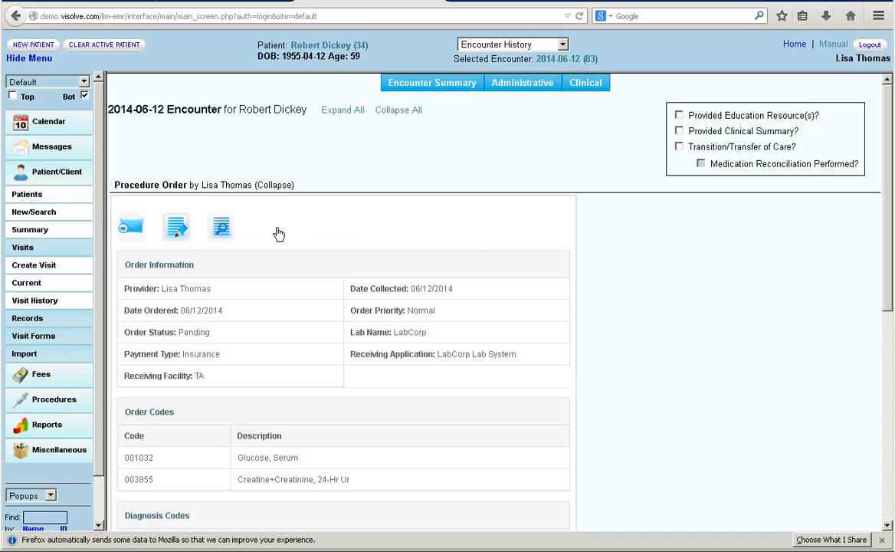
left_click(132, 230)
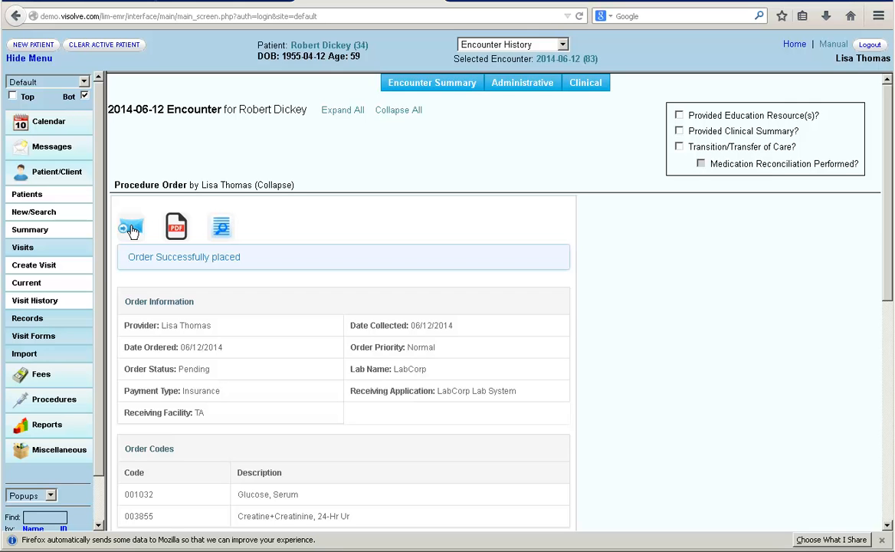
Step: Generate and review the LabCorp e-requisition PDF, then return to the encounter summary
left_click(177, 230)
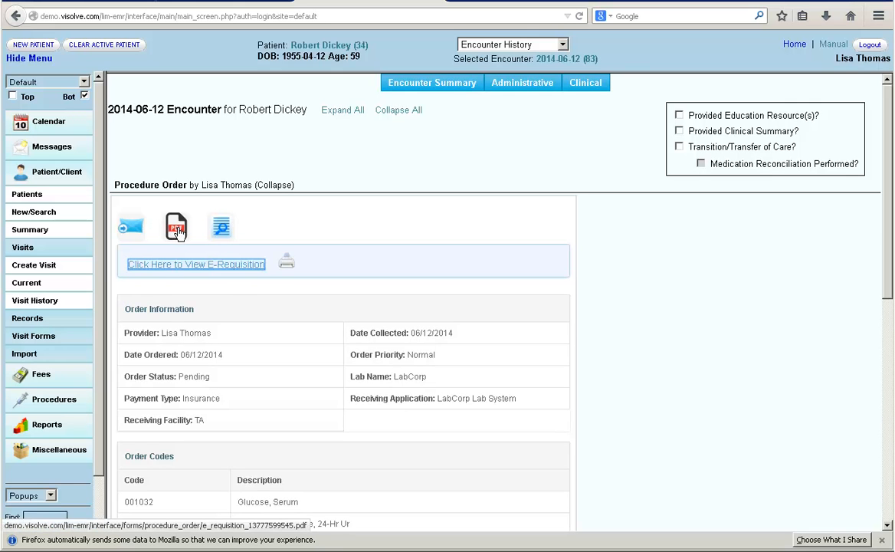
left_click(208, 265)
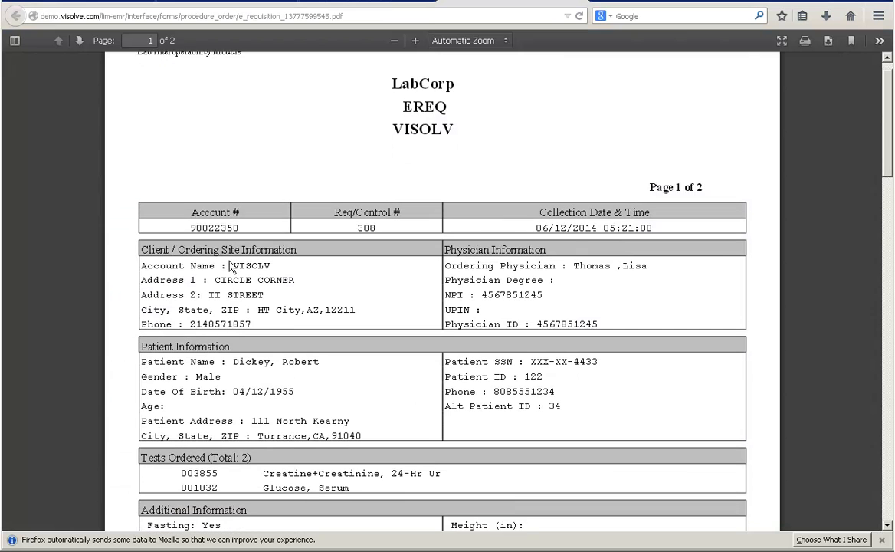
scroll(230, 261, "down", 1)
scroll(233, 262, "down", 1)
scroll(235, 263, "down", 1)
scroll(238, 264, "down", 1)
scroll(238, 264, "down", 1)
scroll(239, 266, "down", 1)
scroll(239, 265, "down", 2)
scroll(240, 266, "down", 2)
scroll(240, 264, "down", 1)
scroll(242, 262, "down", 2)
scroll(242, 264, "down", 2)
scroll(244, 267, "down", 2)
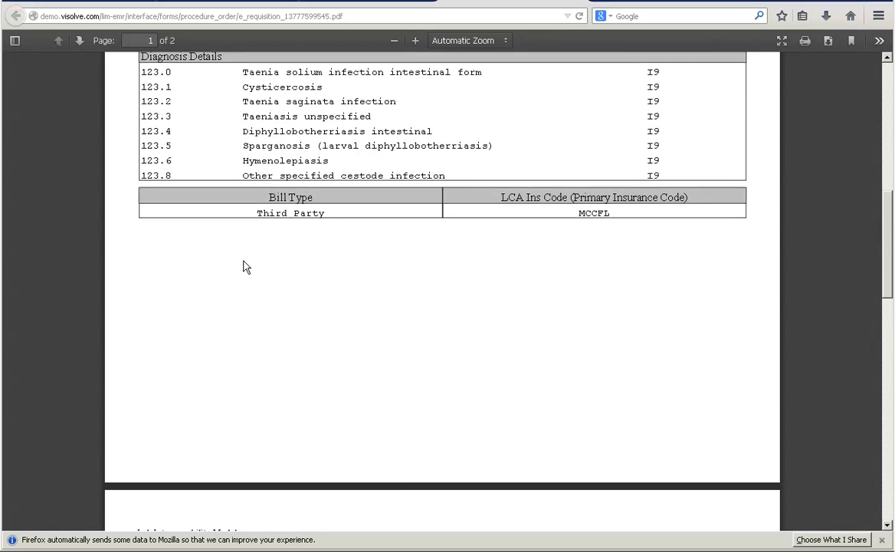
scroll(246, 266, "down", 2)
scroll(246, 266, "down", 1)
scroll(246, 267, "down", 3)
scroll(245, 264, "down", 2)
scroll(245, 264, "down", 1)
scroll(246, 264, "down", 1)
scroll(246, 265, "down", 2)
scroll(246, 266, "down", 2)
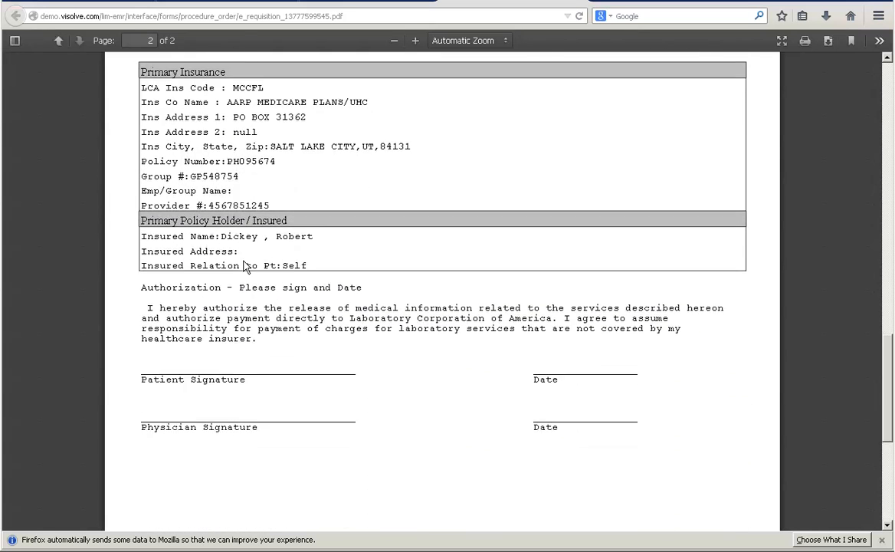
scroll(245, 266, "down", 2)
scroll(245, 266, "down", 1)
scroll(245, 266, "down", 2)
scroll(245, 266, "down", 1)
scroll(245, 266, "down", 1)
scroll(244, 266, "down", 1)
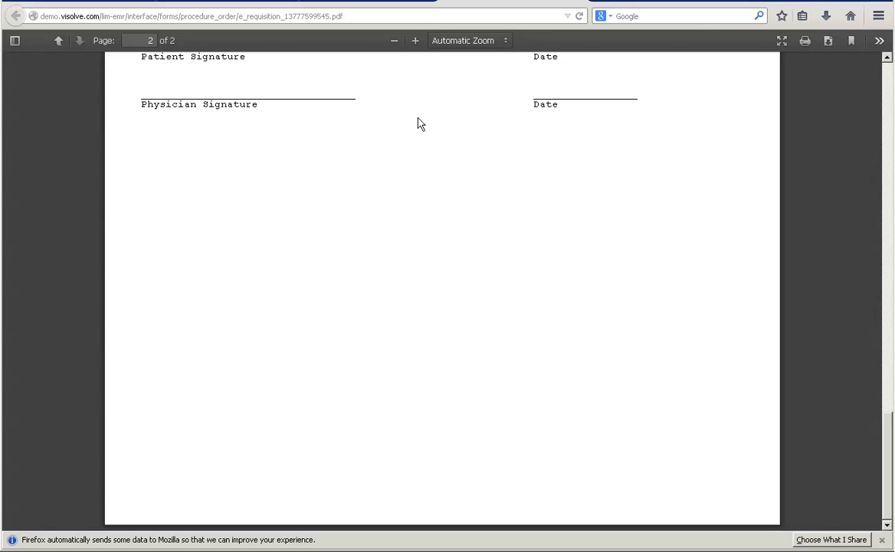
left_click(15, 15)
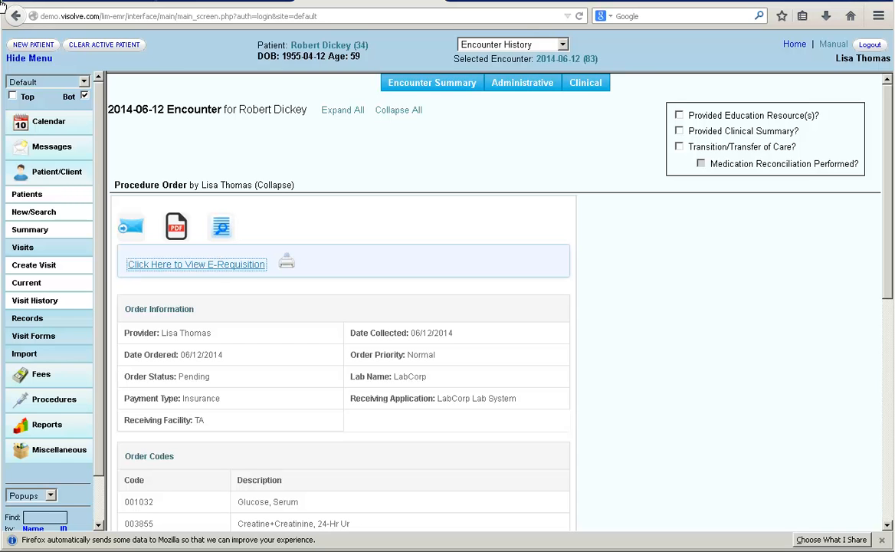
left_click(58, 151)
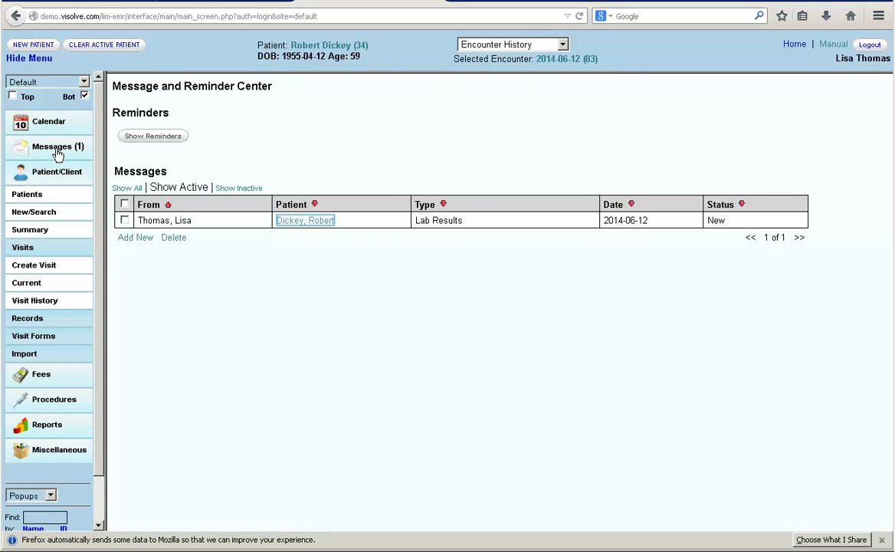
left_click(326, 223)
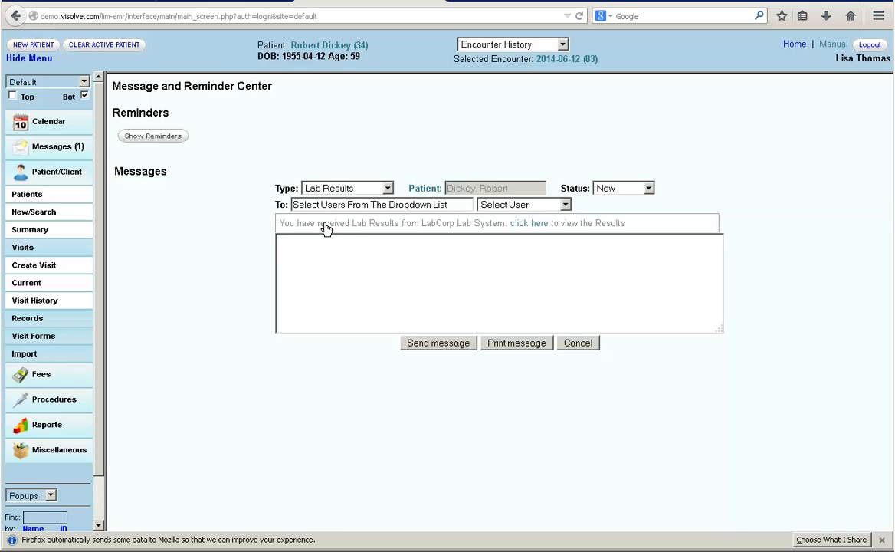
left_click(537, 223)
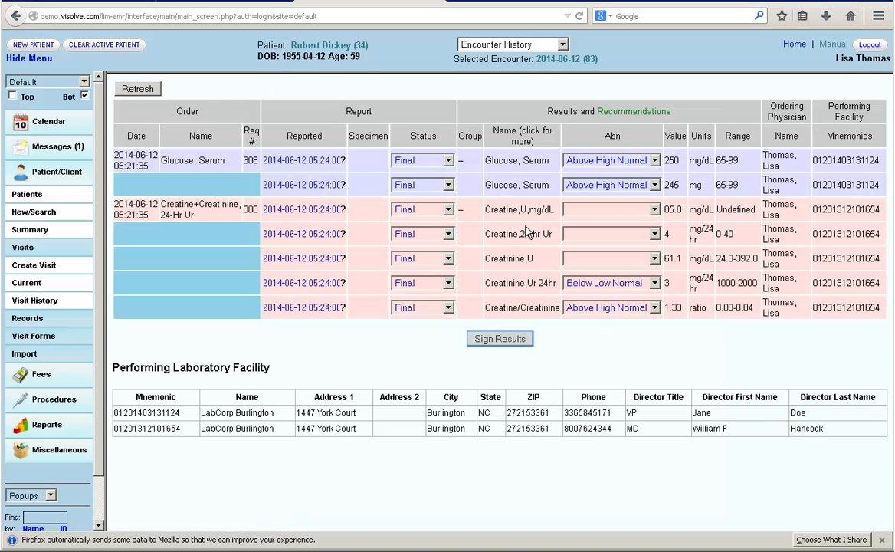
Step: Sign the received results and list them under Procedures > Patient Results
left_click(500, 339)
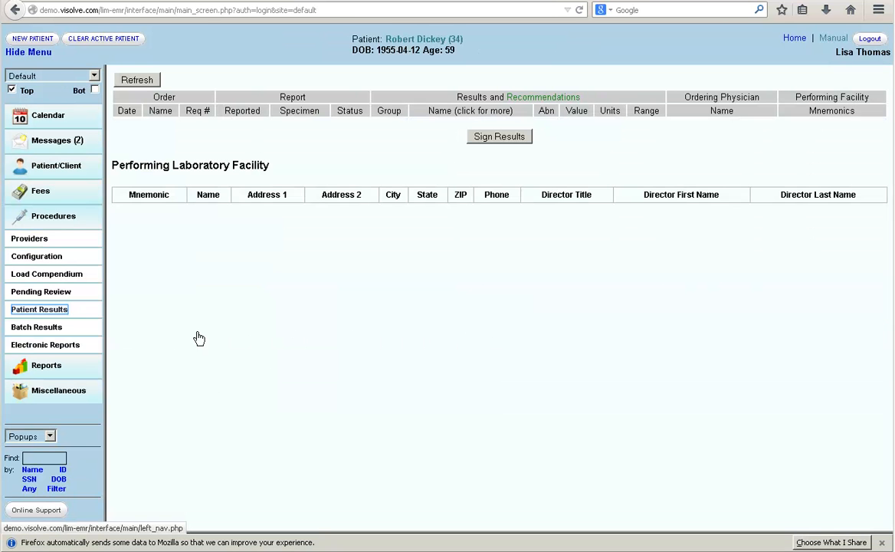
left_click(40, 310)
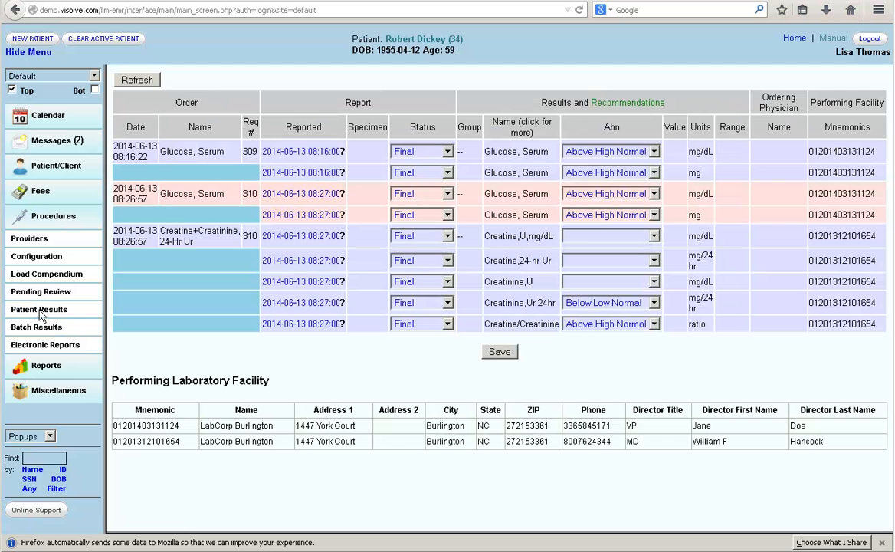